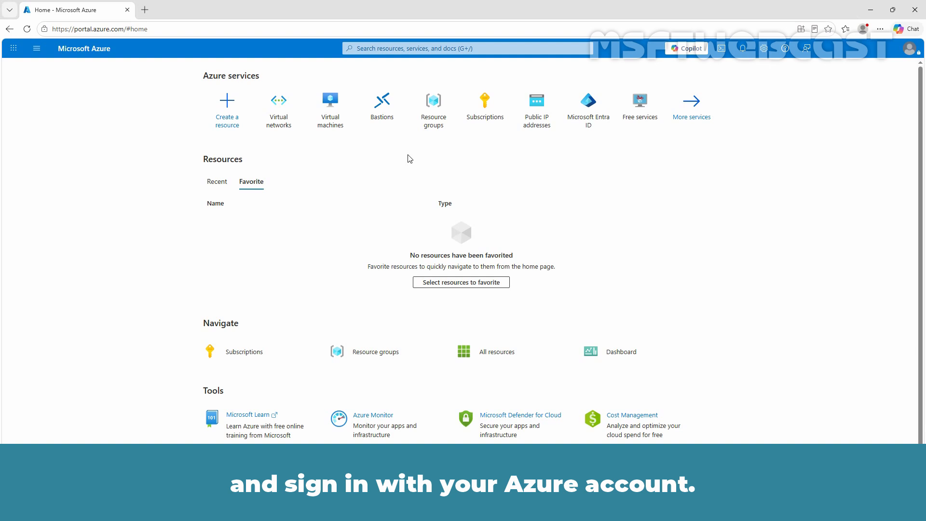
Find the Virtual networks service and open the subnets of TEST-VM01-vnet.
{"action": "left_click", "coordinate": [404, 46]}
{"action": "type", "text": "virtu"}
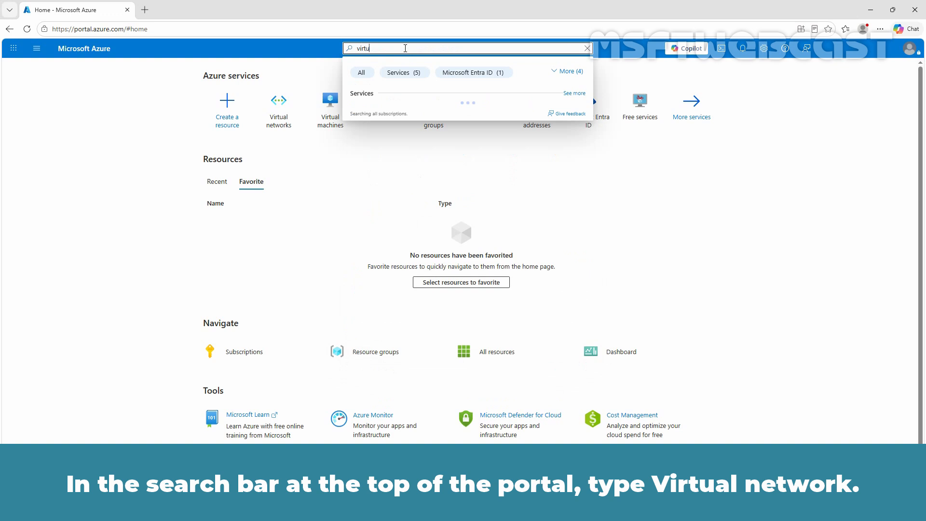
{"action": "type", "text": "al net"}
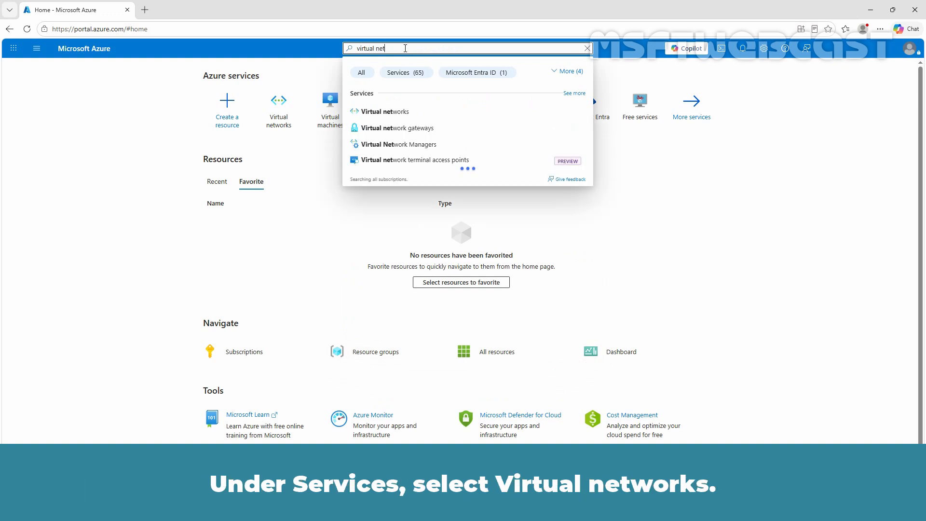
{"action": "left_click", "coordinate": [384, 110]}
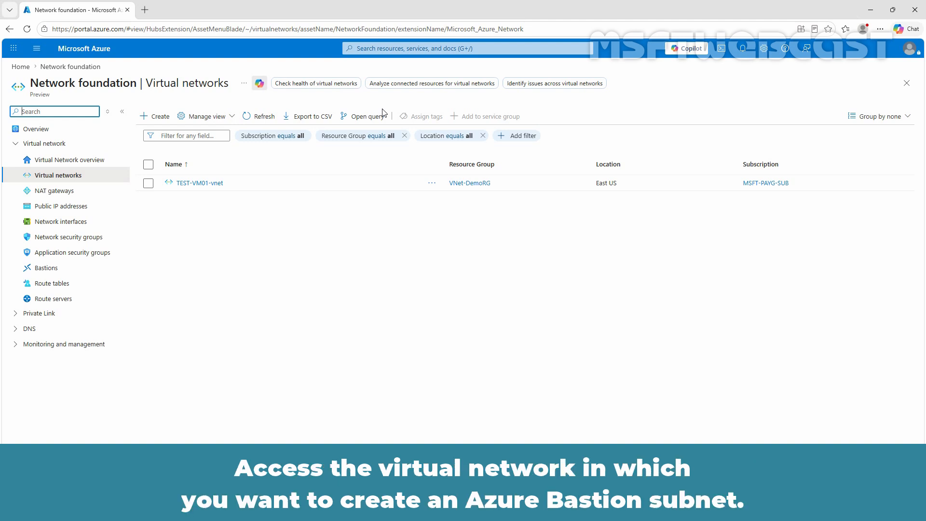
{"action": "left_click", "coordinate": [192, 183]}
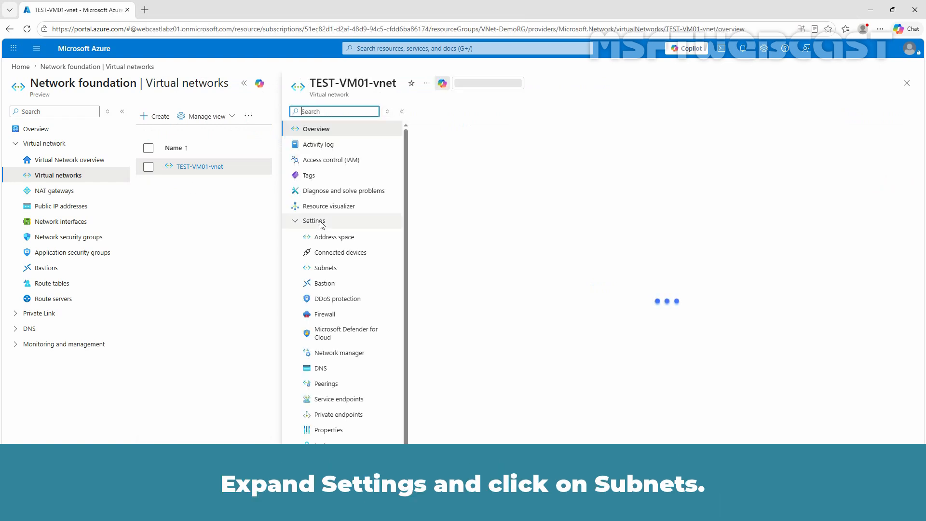
{"action": "left_click", "coordinate": [328, 271]}
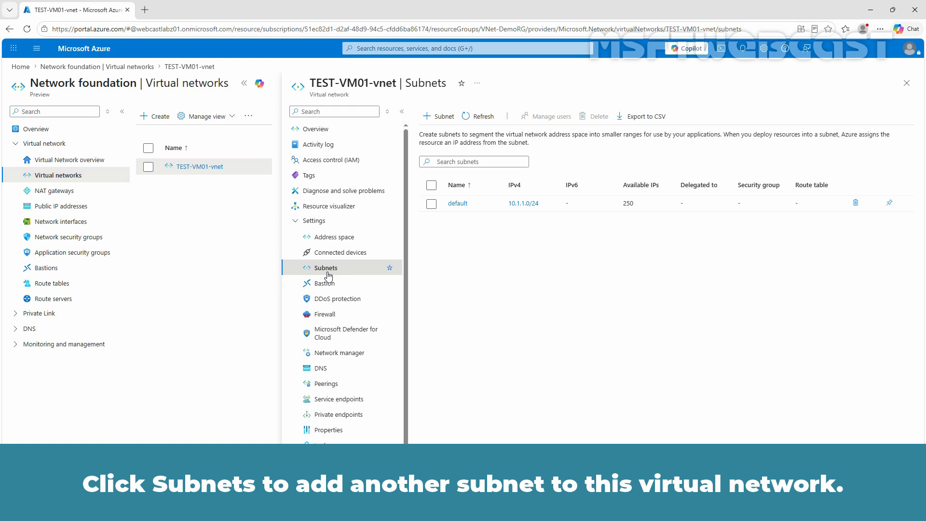
Add a subnet to TEST-VM01-vnet with the purpose Azure Bastion, keeping the other settings at their defaults.
{"action": "left_click", "coordinate": [440, 116]}
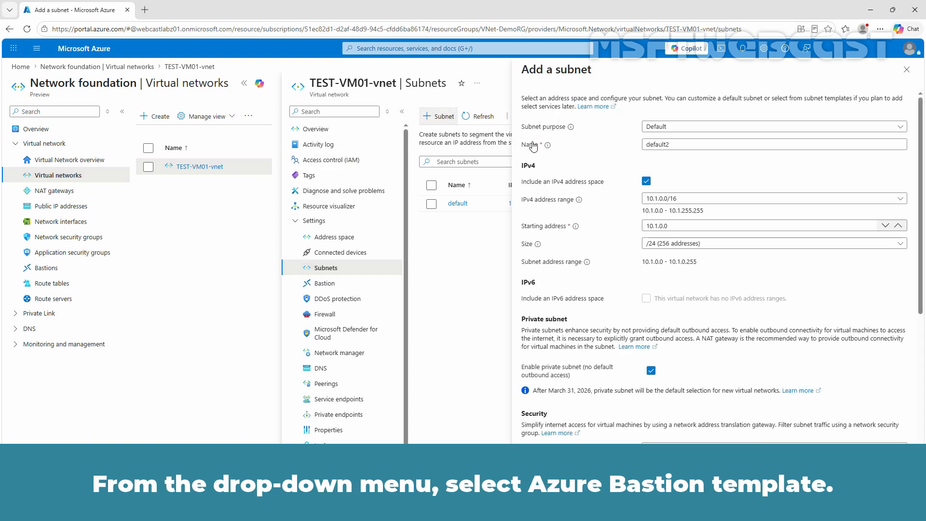
{"action": "left_click", "coordinate": [654, 129]}
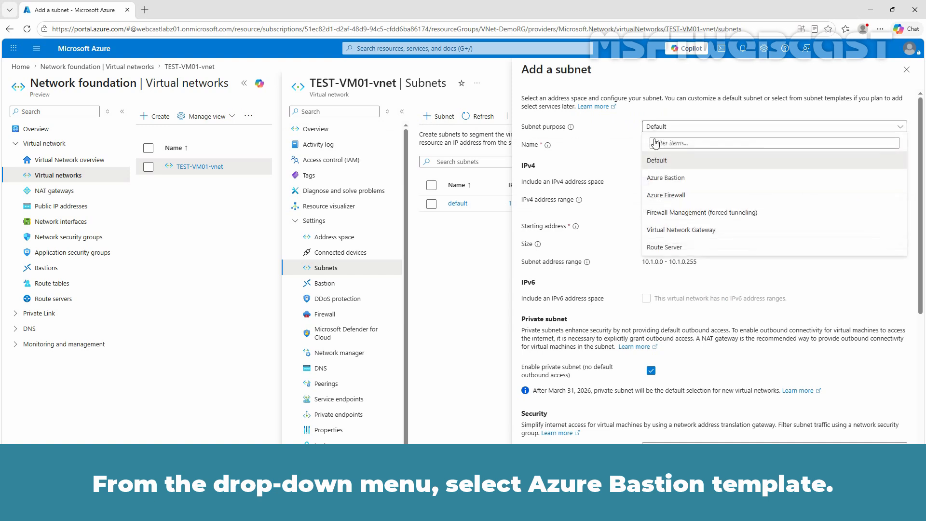
{"action": "left_click", "coordinate": [660, 178]}
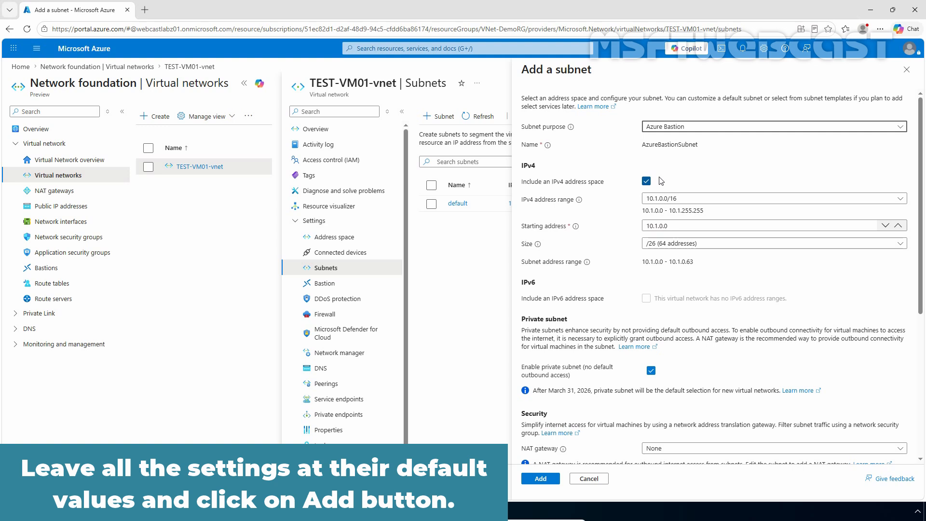
{"action": "left_click", "coordinate": [538, 485]}
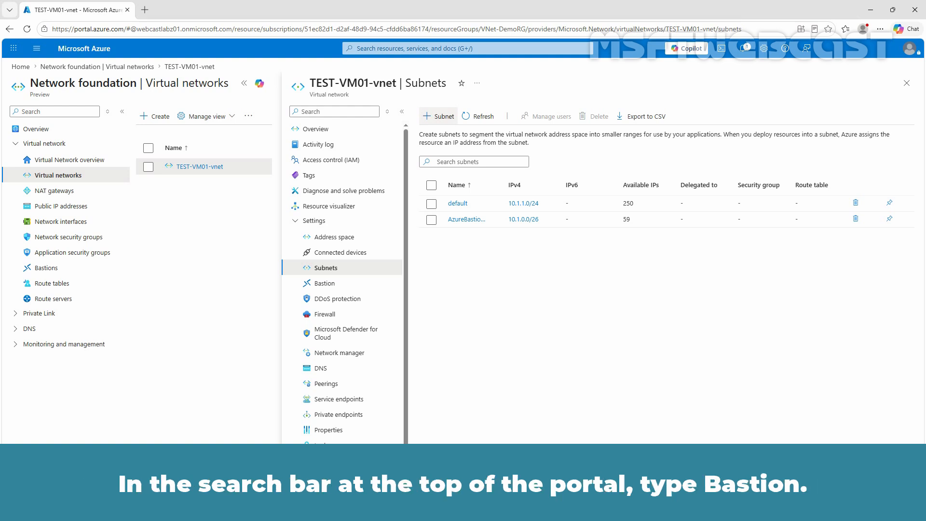
Find the Bastions service and start creating a new Bastion.
{"action": "left_click", "coordinate": [414, 50]}
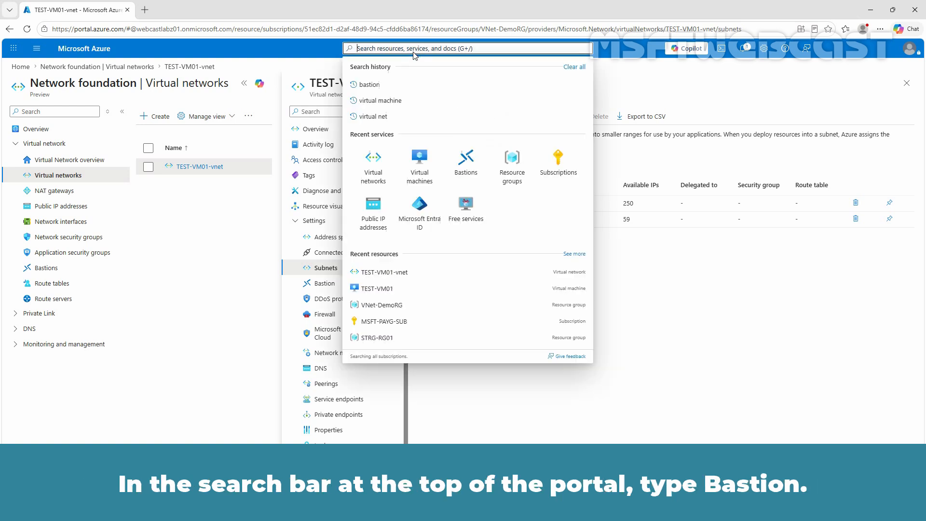
{"action": "type", "text": "bastions"}
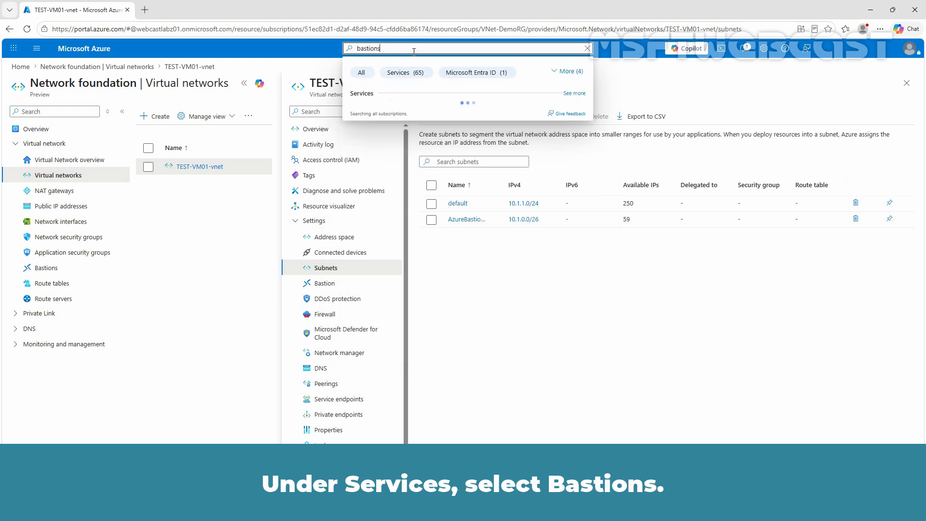
{"action": "left_click", "coordinate": [389, 111]}
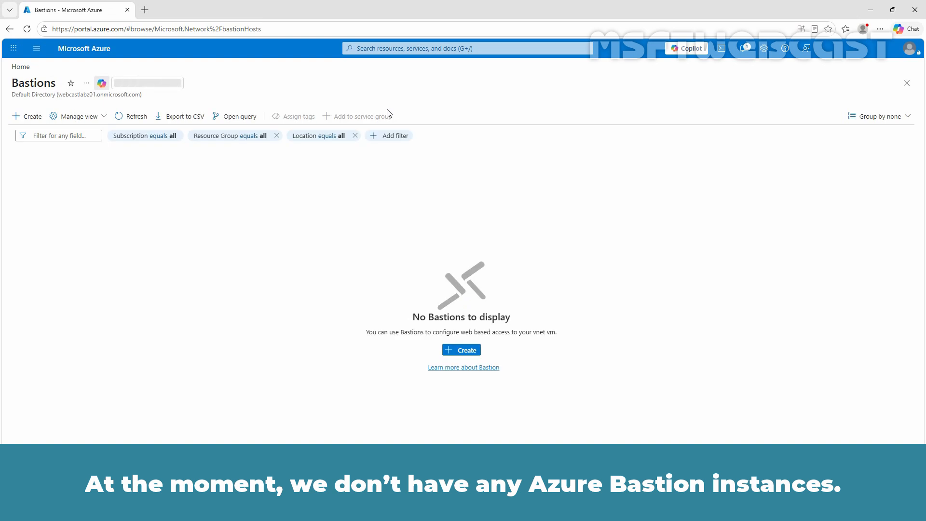
{"action": "left_click", "coordinate": [462, 352]}
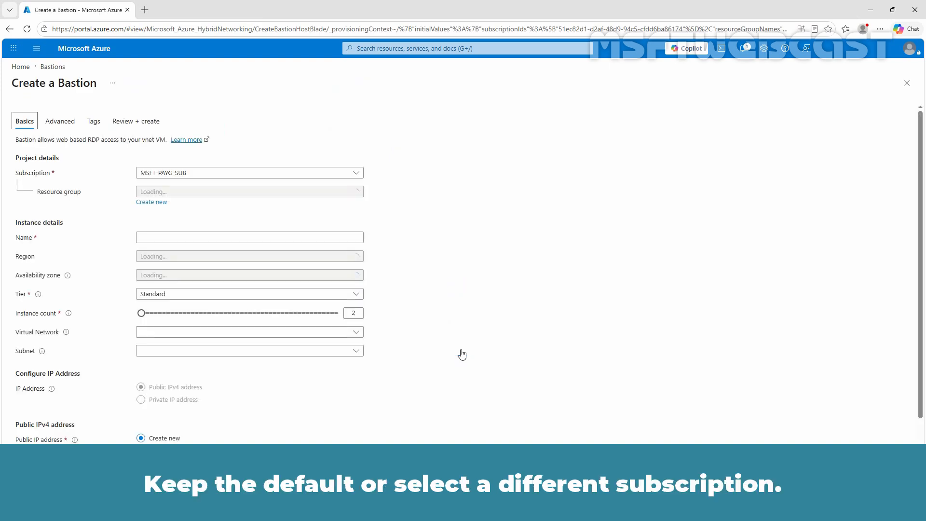
Keep the MSFT-PAYG-SUB subscription, assign the Bastion to resource group VNet-DemoRG and name it PrivateVNetBastion.
{"action": "left_click", "coordinate": [180, 173]}
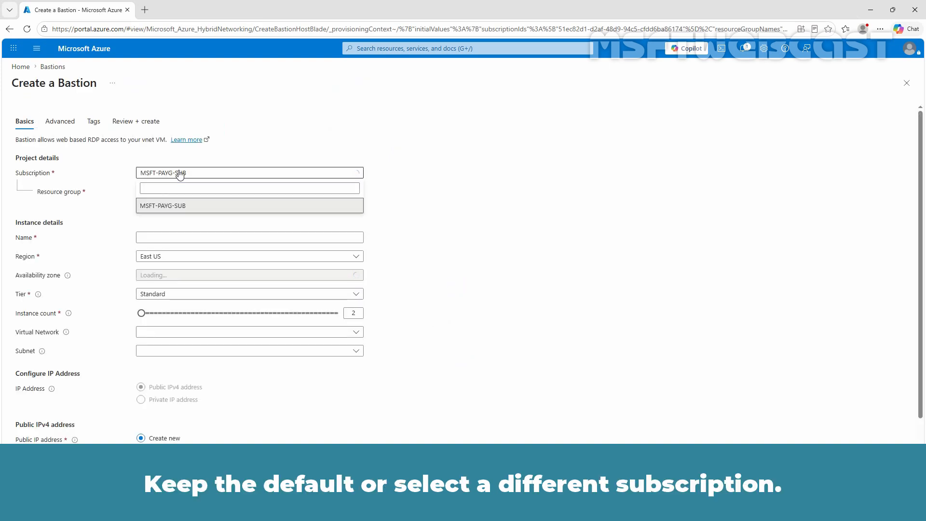
{"action": "left_click", "coordinate": [180, 175]}
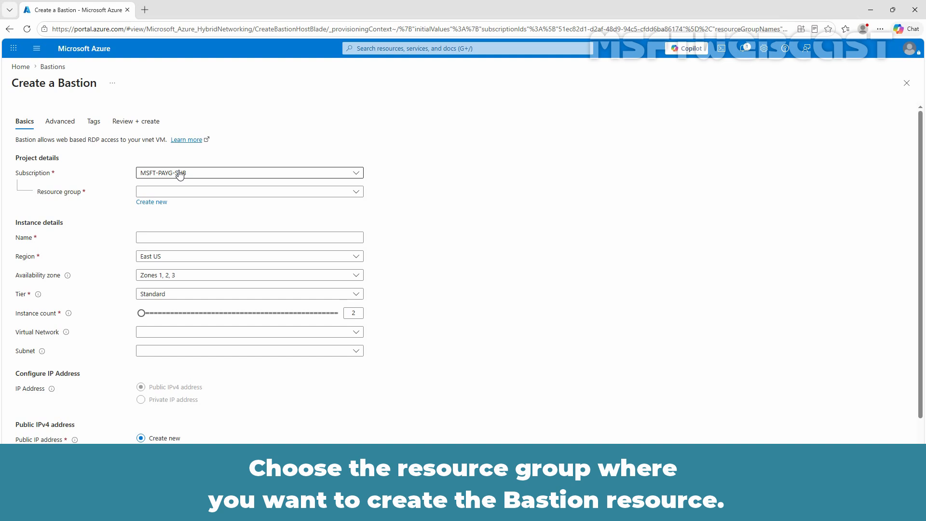
{"action": "left_click", "coordinate": [193, 194]}
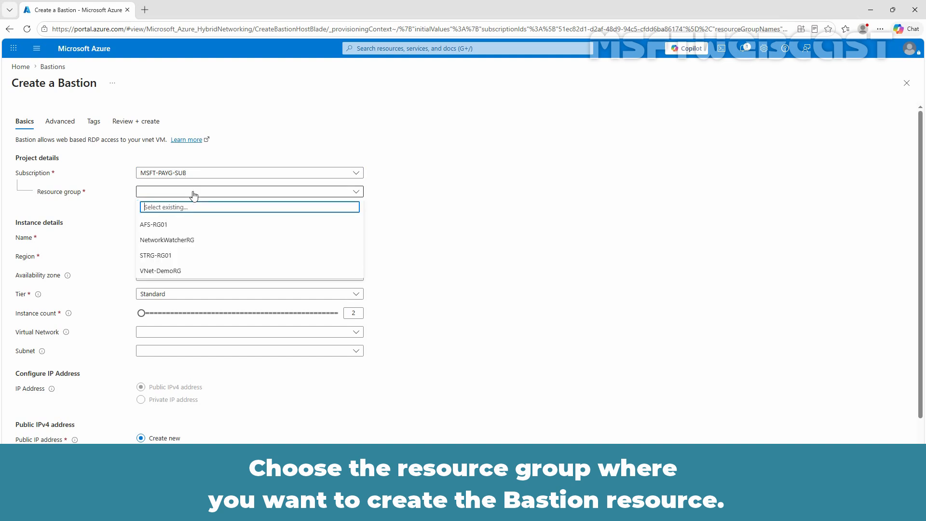
{"action": "left_click", "coordinate": [172, 271]}
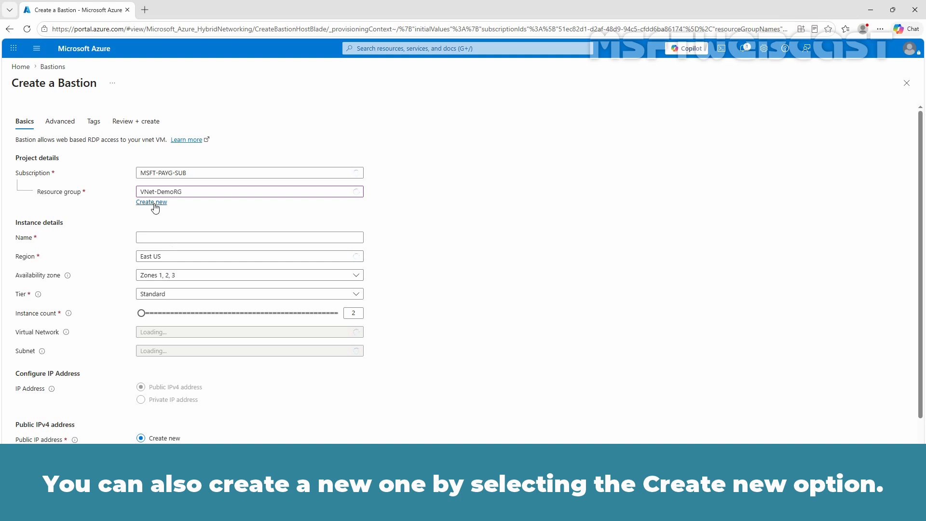
{"action": "left_click", "coordinate": [149, 239]}
{"action": "type", "text": "Private"}
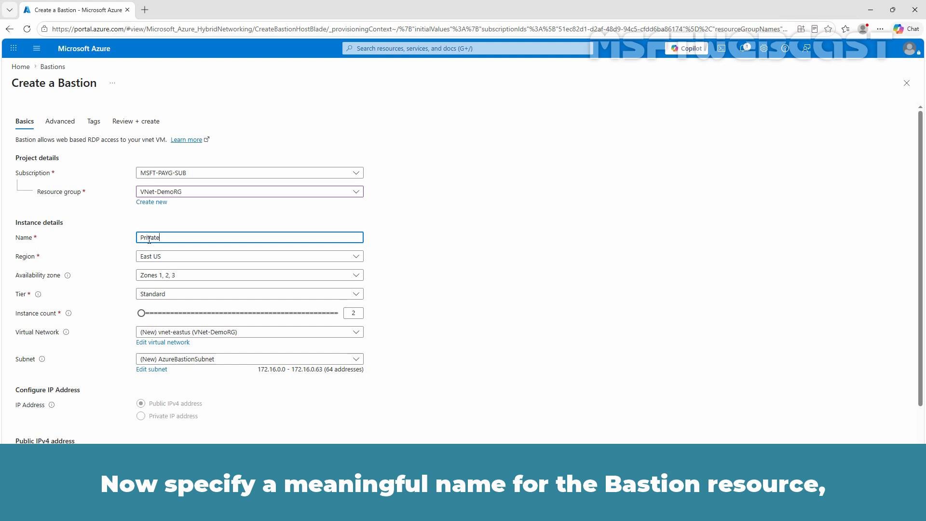
{"action": "type", "text": "VNetBas"}
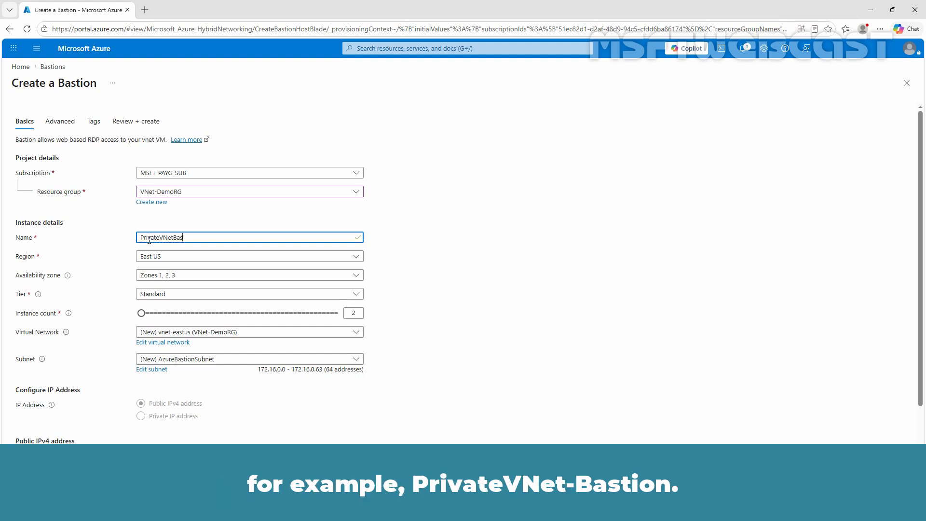
{"action": "type", "text": "tion"}
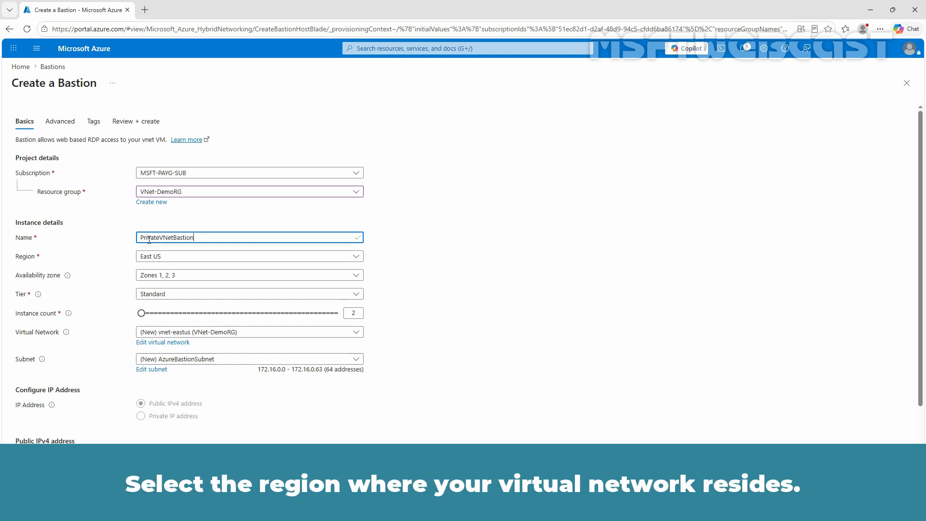
Check the available regions without changing East US, and clear and reselect all three availability zones.
{"action": "left_click", "coordinate": [186, 261]}
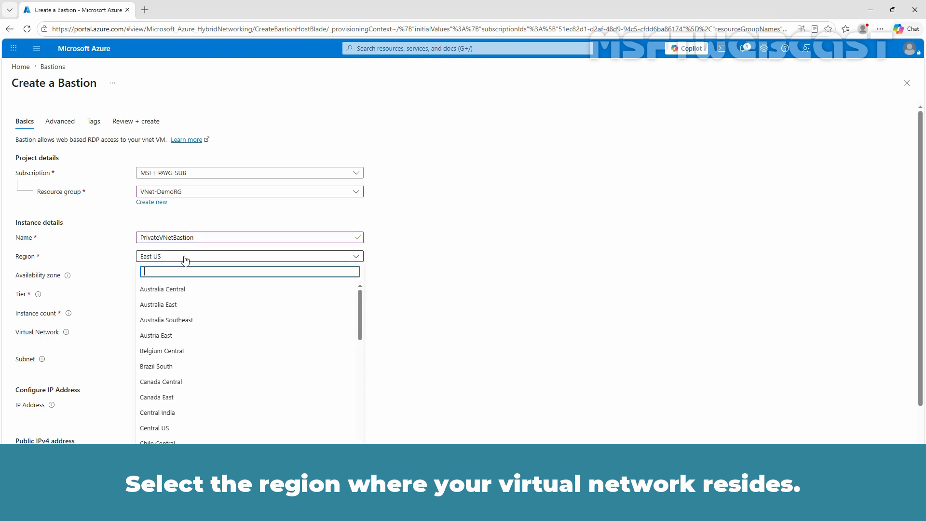
{"action": "left_click", "coordinate": [185, 260]}
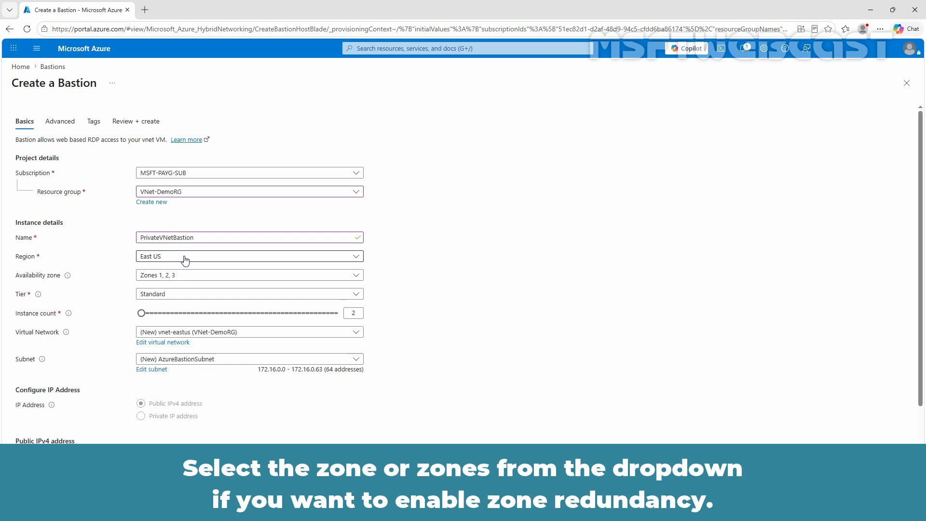
{"action": "left_click", "coordinate": [188, 278]}
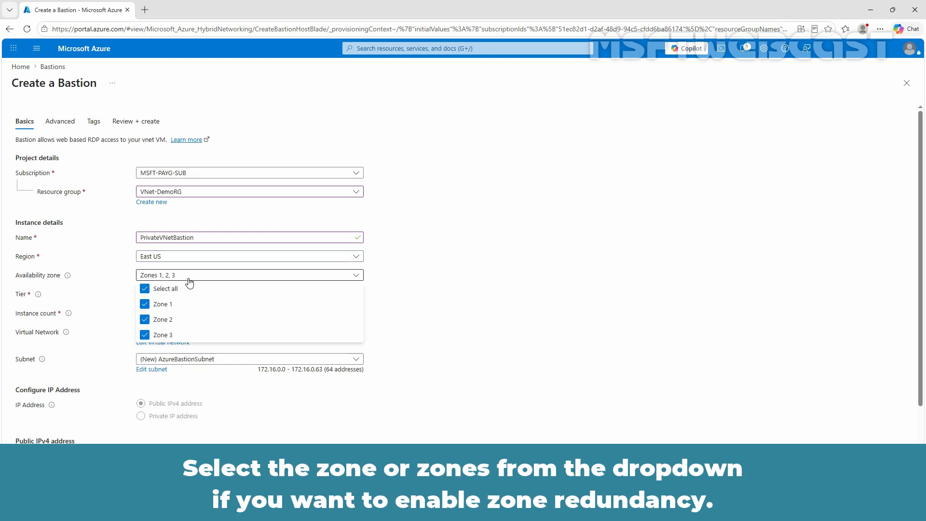
{"action": "left_click", "coordinate": [167, 289]}
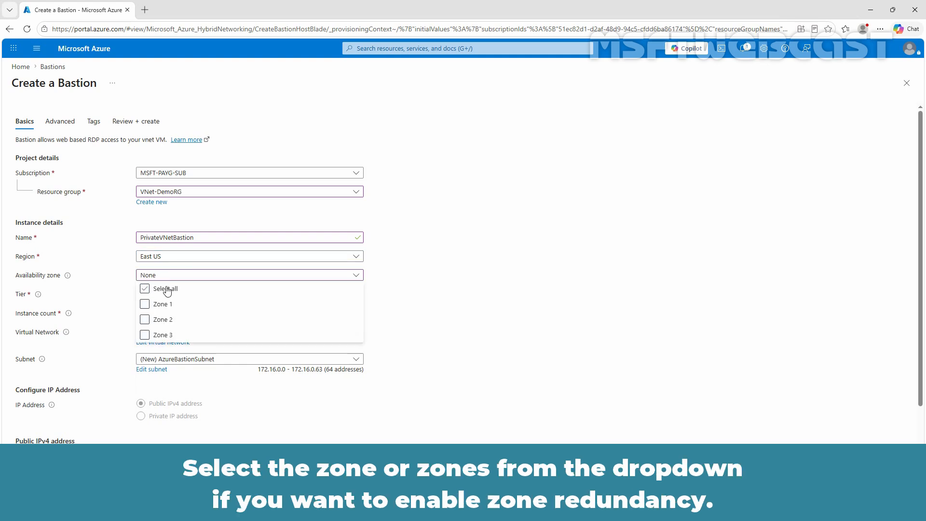
{"action": "left_click", "coordinate": [166, 289]}
{"action": "left_click", "coordinate": [189, 279]}
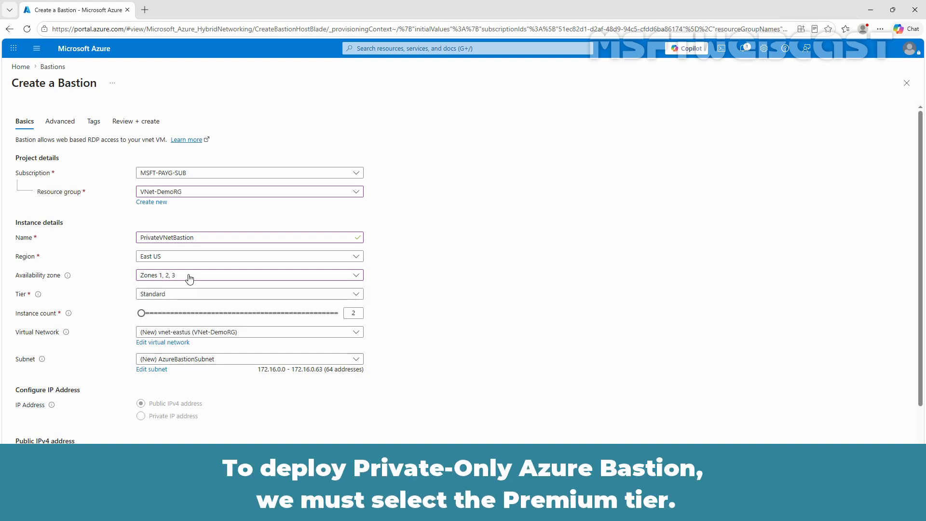
Set the Bastion tier to Premium and choose the virtual network TEST-VM01-vnet with its existing AzureBastionSubnet (10.1.0.0/26).
{"action": "left_click", "coordinate": [192, 295]}
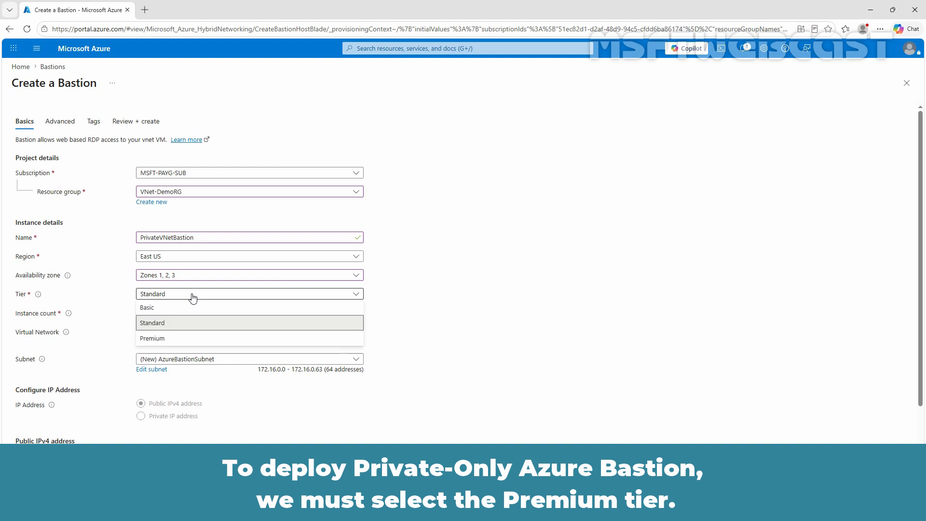
{"action": "left_click", "coordinate": [177, 339]}
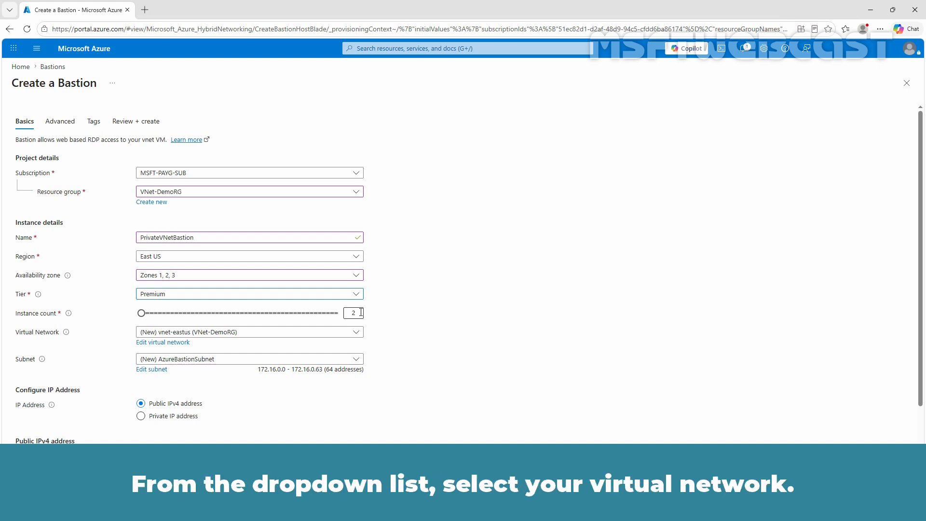
{"action": "left_click", "coordinate": [257, 332]}
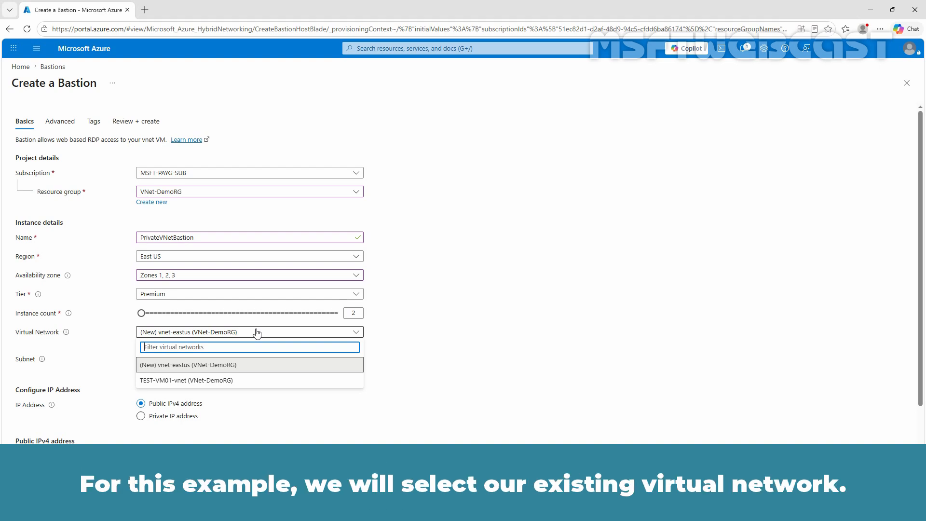
{"action": "left_click", "coordinate": [227, 381]}
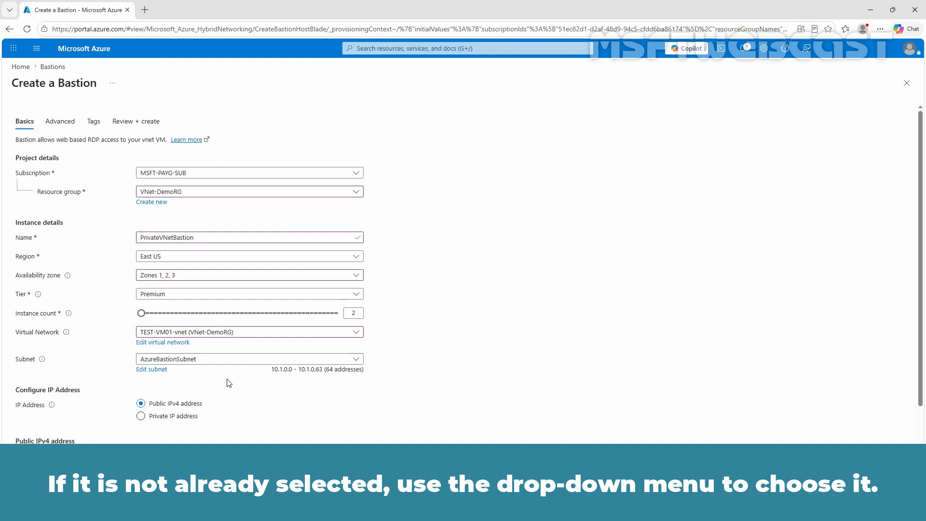
{"action": "left_click", "coordinate": [238, 364]}
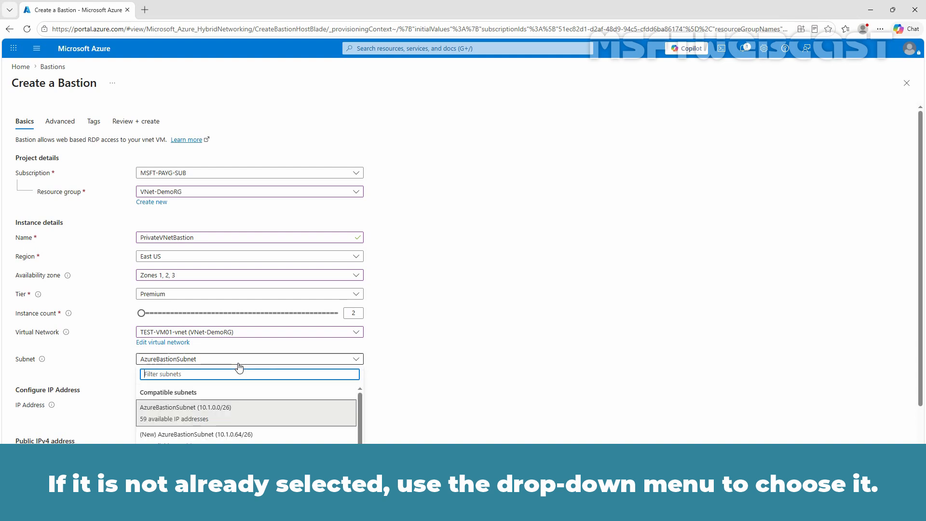
{"action": "left_click", "coordinate": [203, 409]}
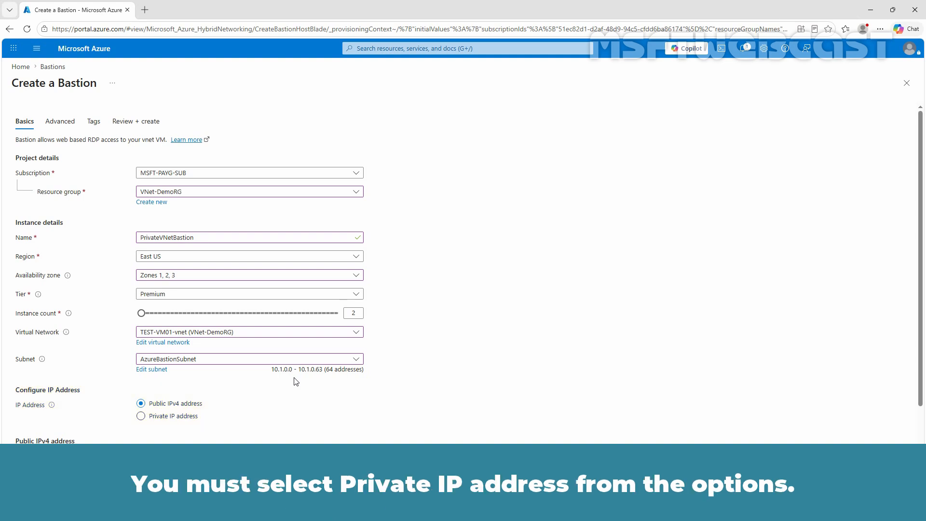
Configure the Bastion to use a private IP address and enable the IP-based connection feature.
{"action": "left_click", "coordinate": [154, 420]}
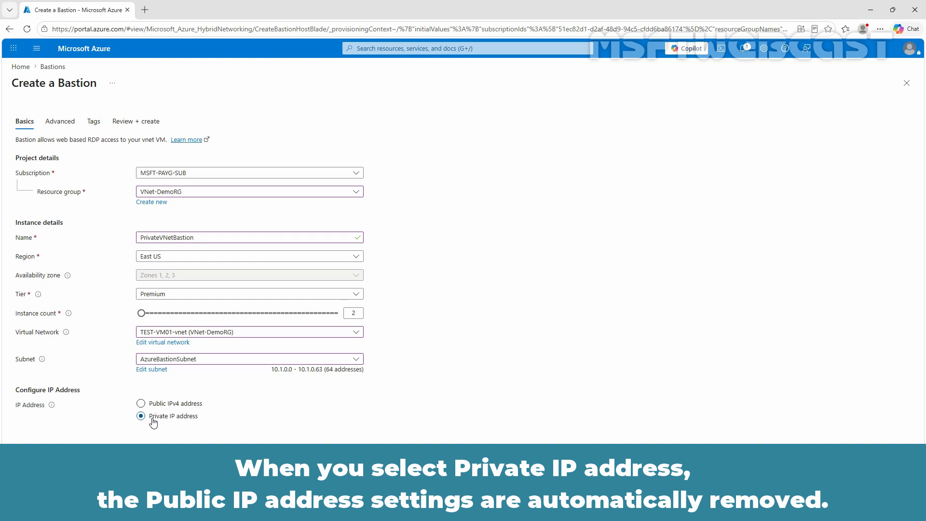
{"action": "left_click", "coordinate": [166, 484]}
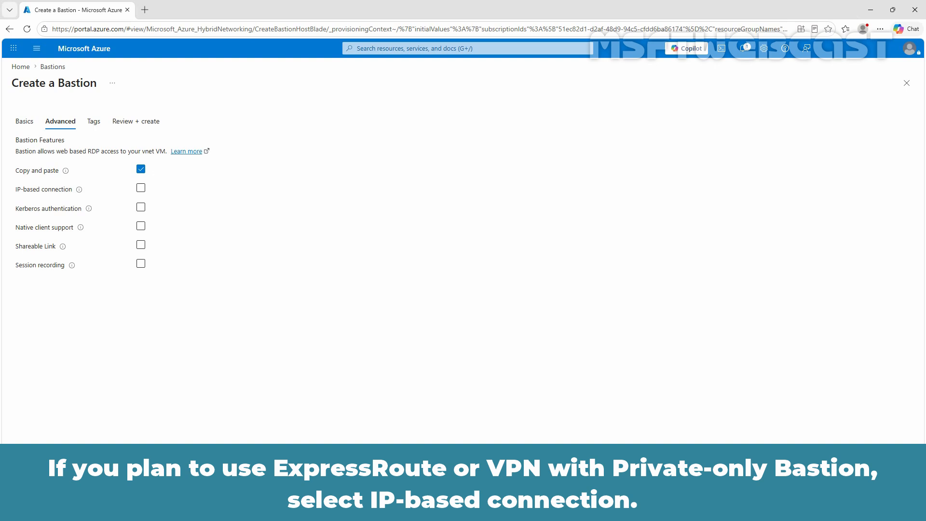
{"action": "left_click", "coordinate": [141, 190]}
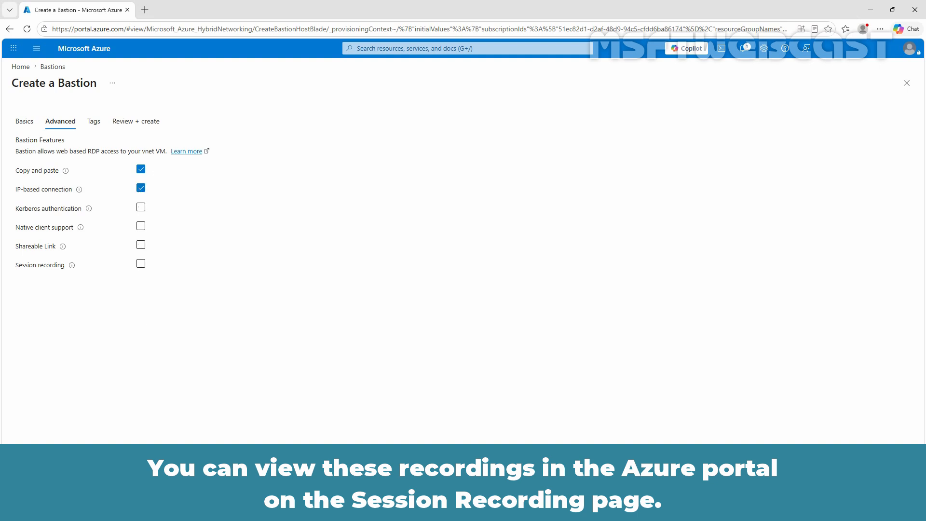
Add a tag named ENV with the value TEST to the Bastion's resources.
{"action": "left_click", "coordinate": [155, 484]}
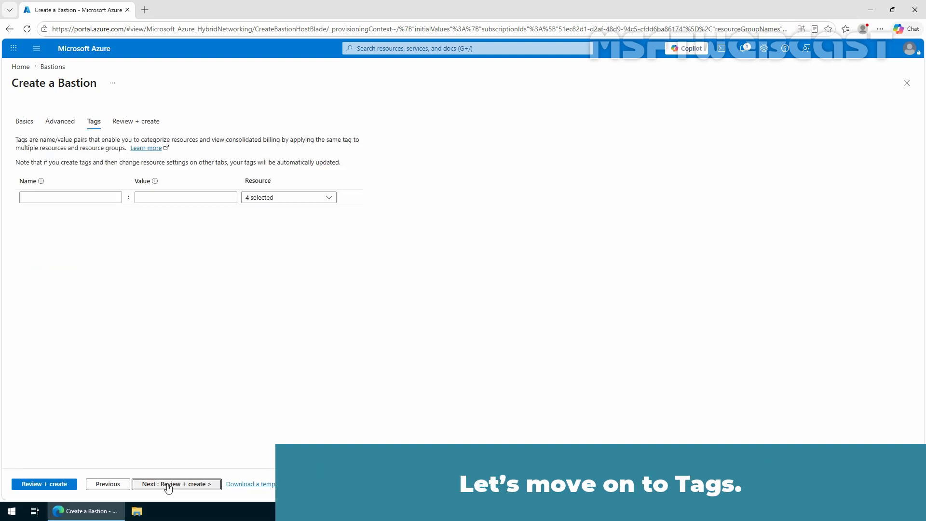
{"action": "left_click", "coordinate": [83, 198]}
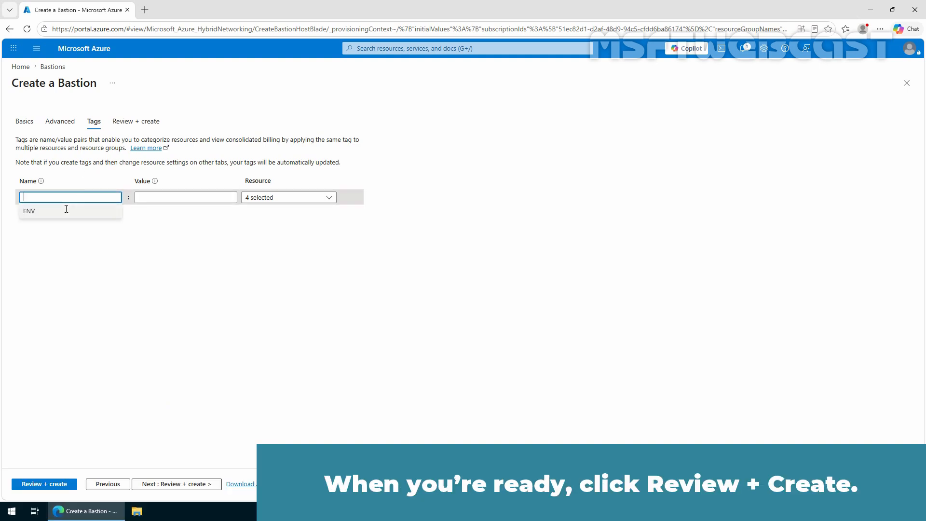
{"action": "type", "text": "ENV"}
{"action": "key", "text": "Tab"}
{"action": "type", "text": "TEST"}
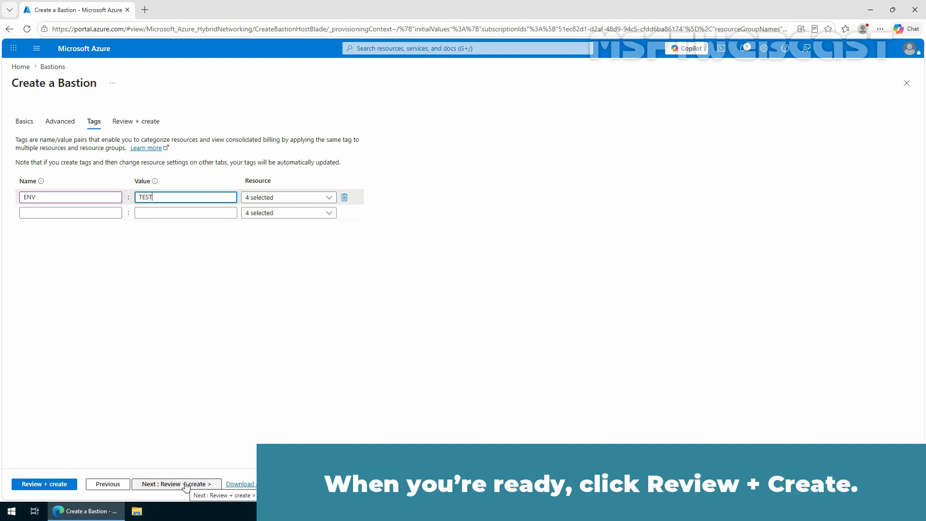
Validate and create the Bastion, and open the connection page of the deployed PrivateVNetBastion resource.
{"action": "left_click", "coordinate": [186, 484]}
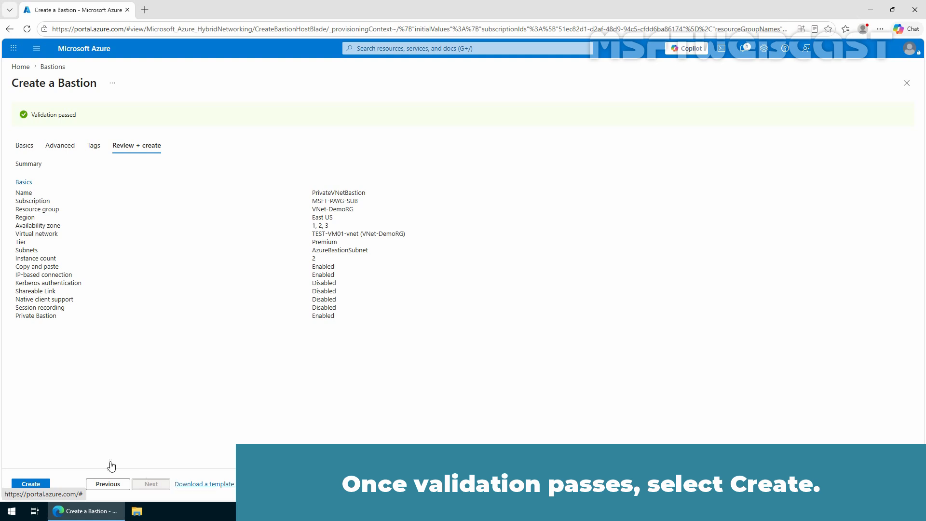
{"action": "left_click", "coordinate": [32, 484]}
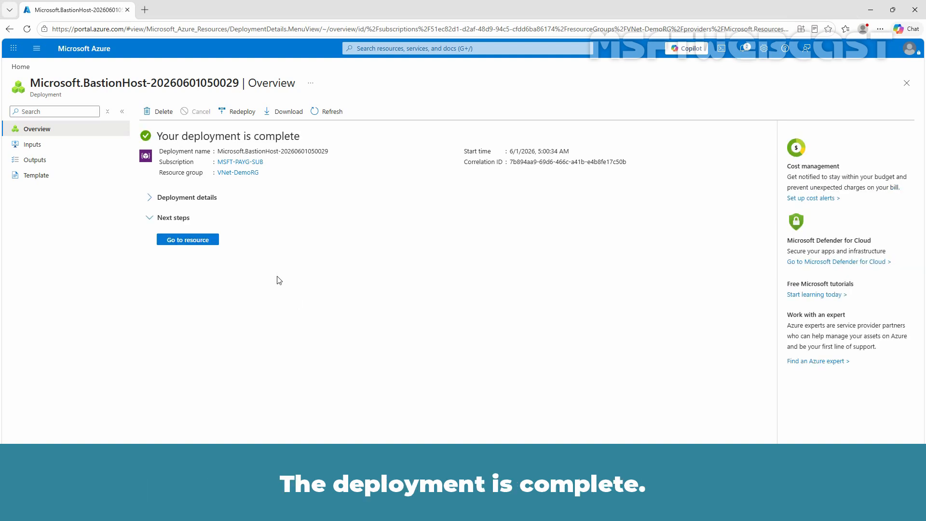
{"action": "left_click", "coordinate": [183, 241]}
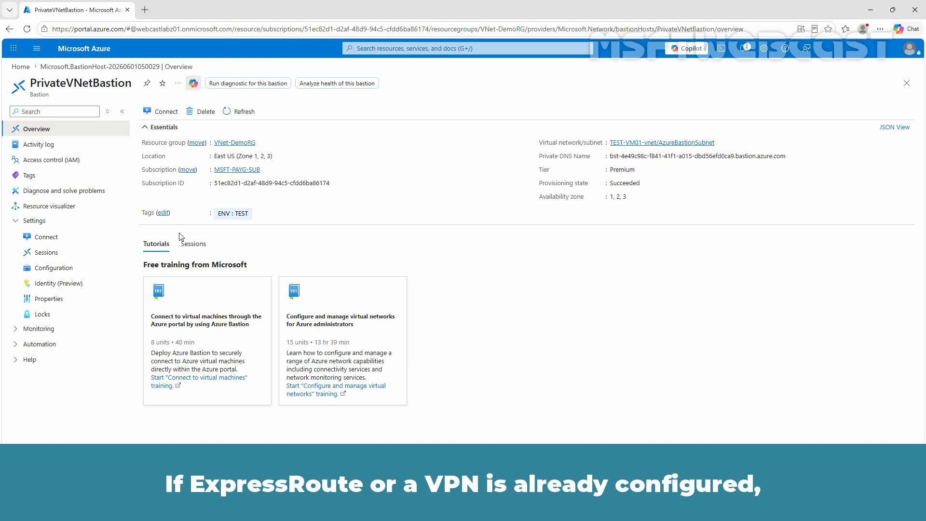
{"action": "left_click", "coordinate": [161, 113]}
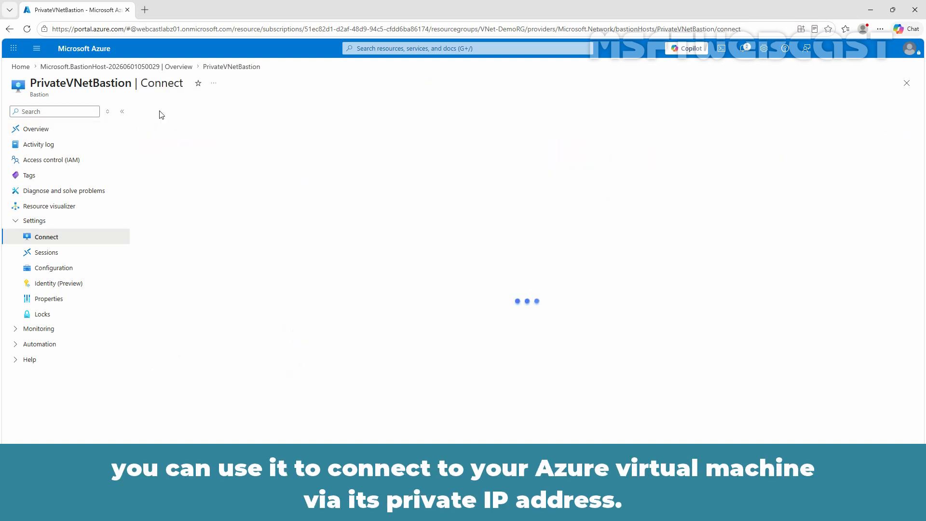